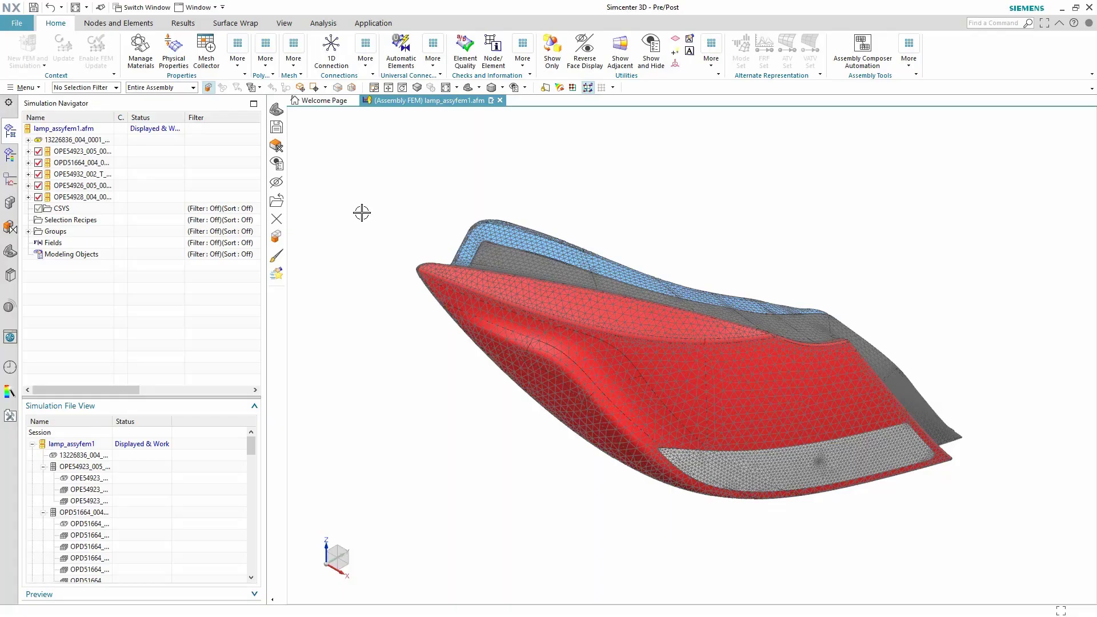
Hide all CAE meshes to expose the lamp's internal geometry and parts.
key(ctrl+w)
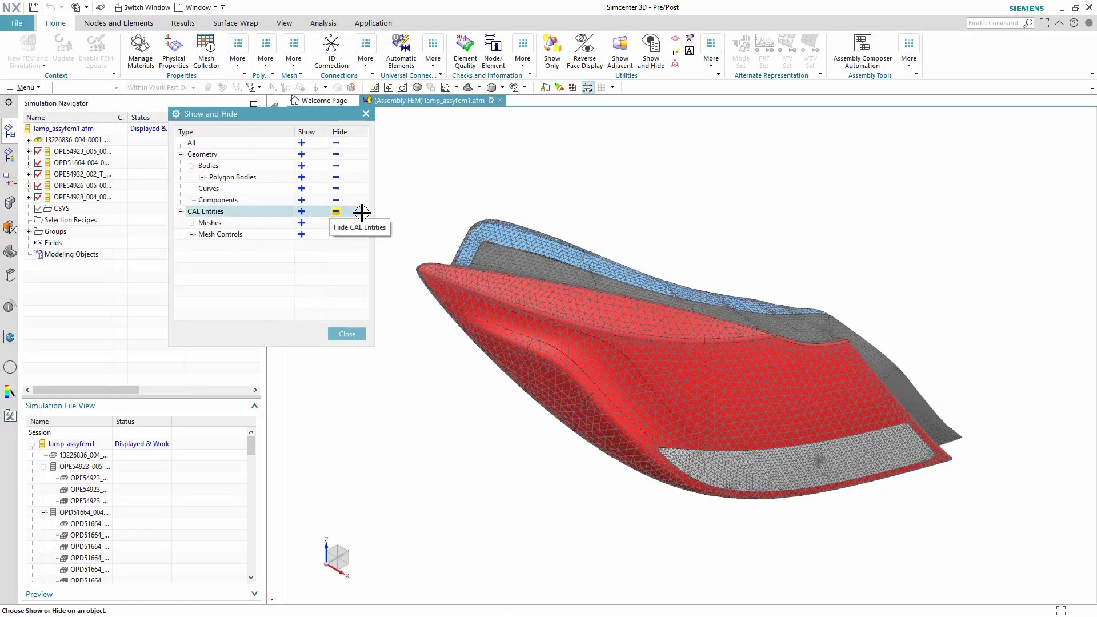
click(335, 213)
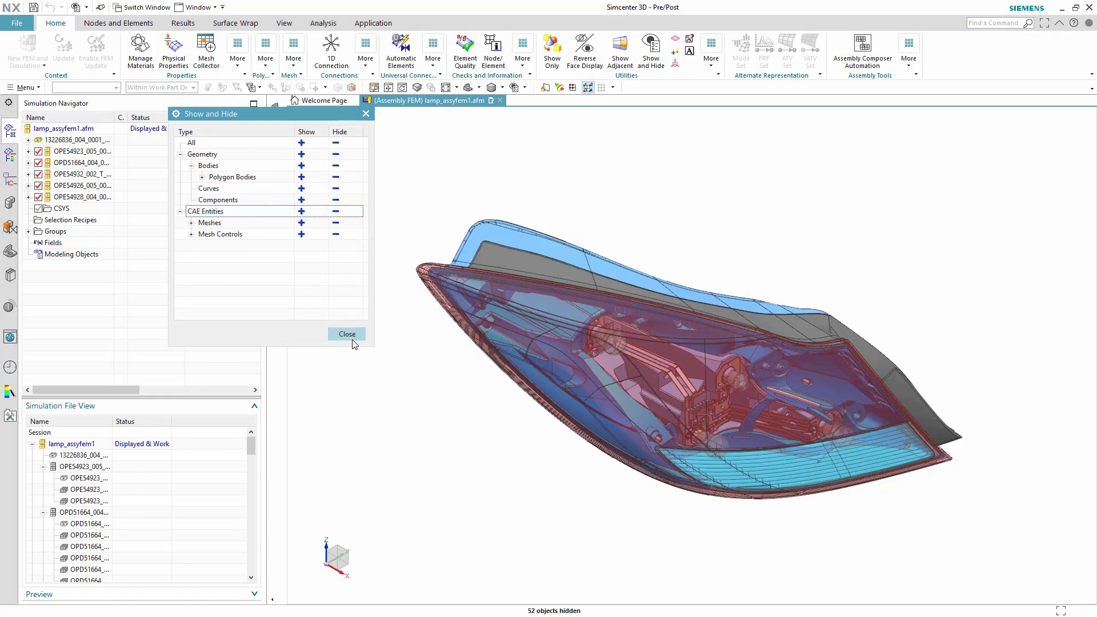
click(354, 342)
mouse_move(354, 340)
middle_down()
mouse_move(348, 367)
mouse_move(384, 354)
middle_up()
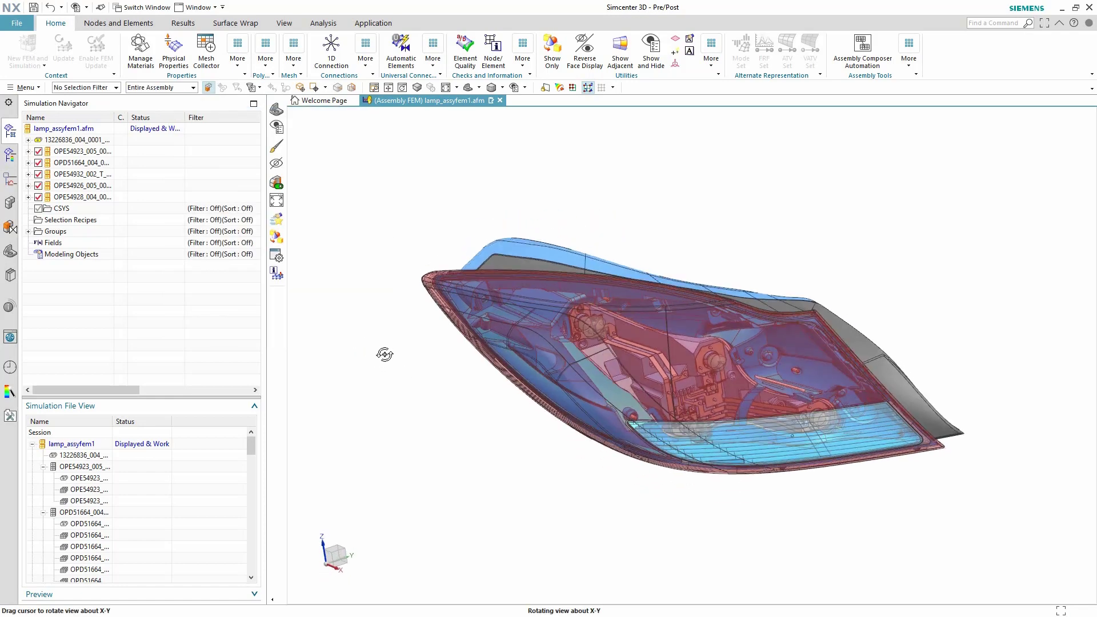
click(239, 25)
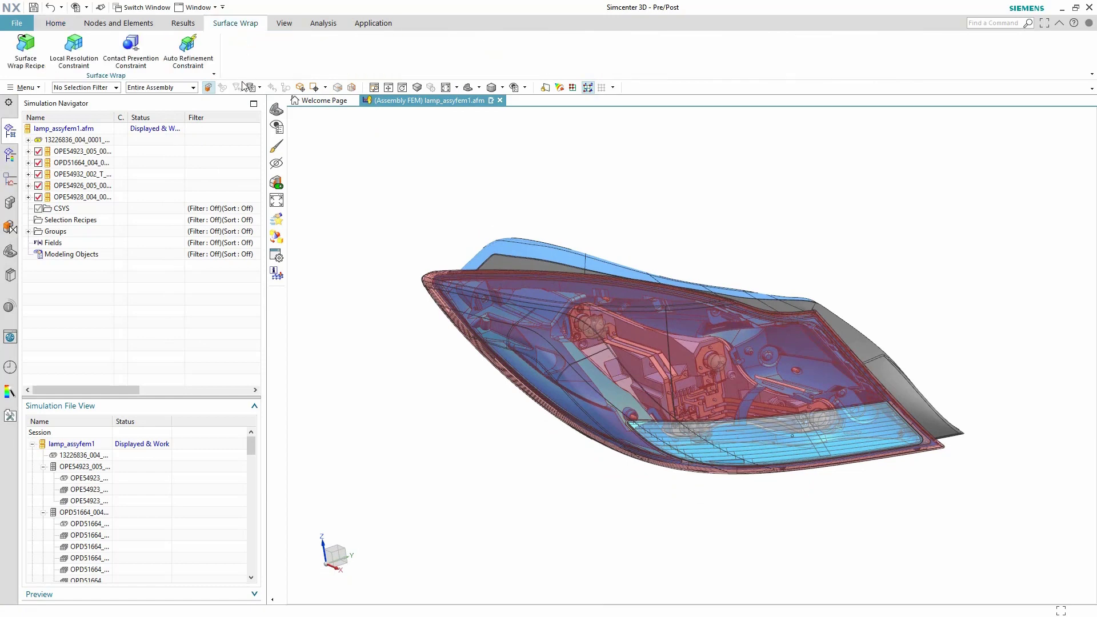
Start a surface wrap recipe with all 49 polygon bodies selected as boundaries.
click(39, 57)
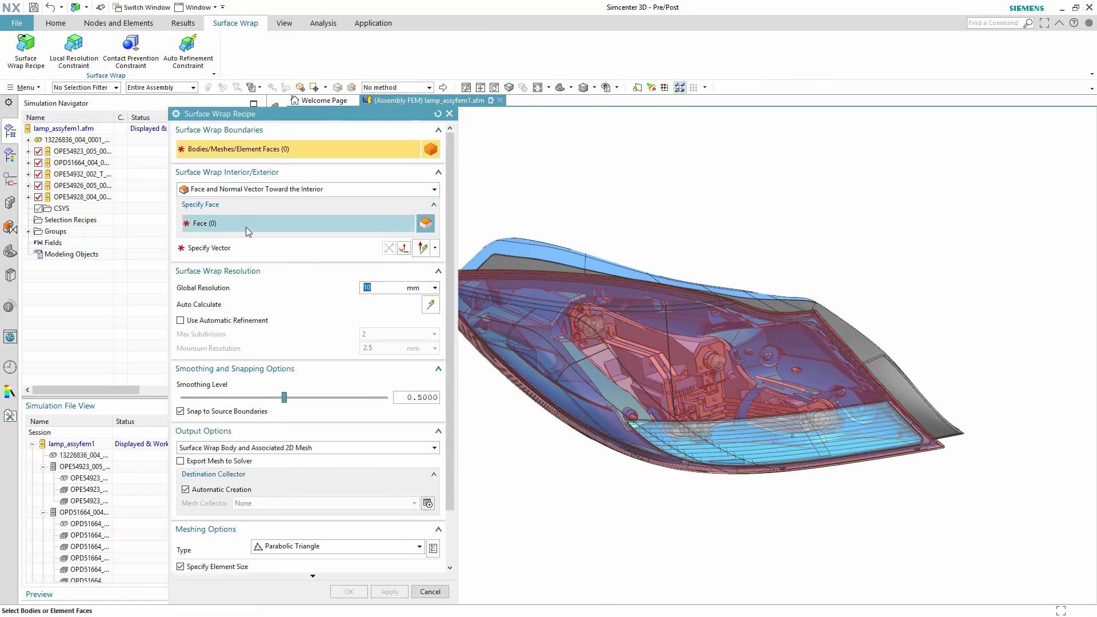
click(115, 87)
click(91, 114)
scroll(612, 203, down, 2)
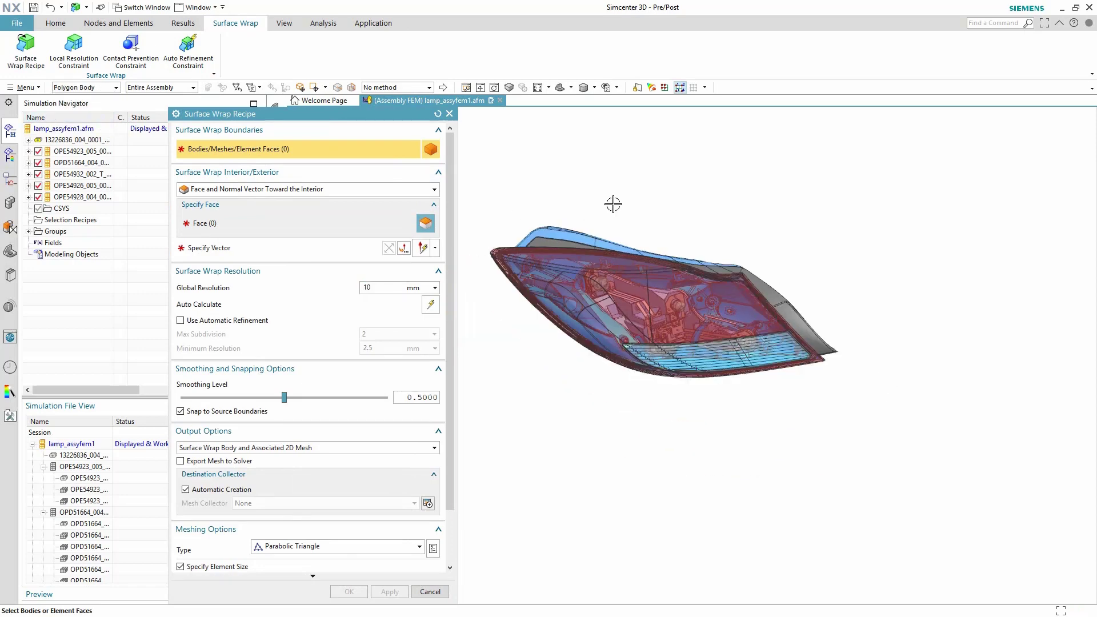
drag(945, 448, 490, 194)
Define the wrap interior from detected cavities, choosing the largest, cavity 1.
click(265, 190)
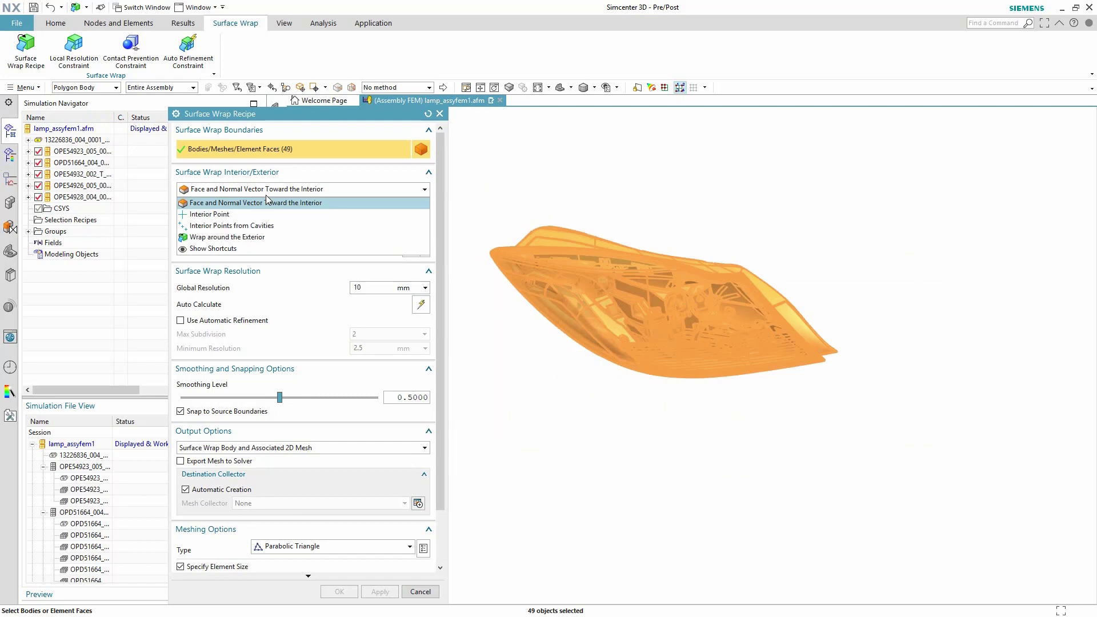
click(266, 225)
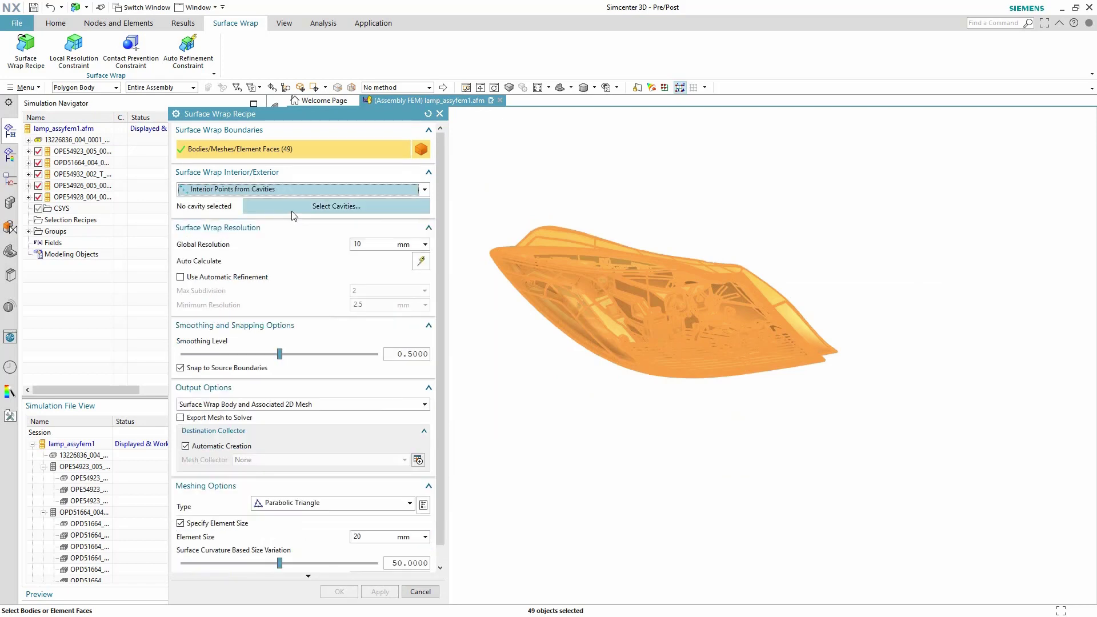
click(291, 210)
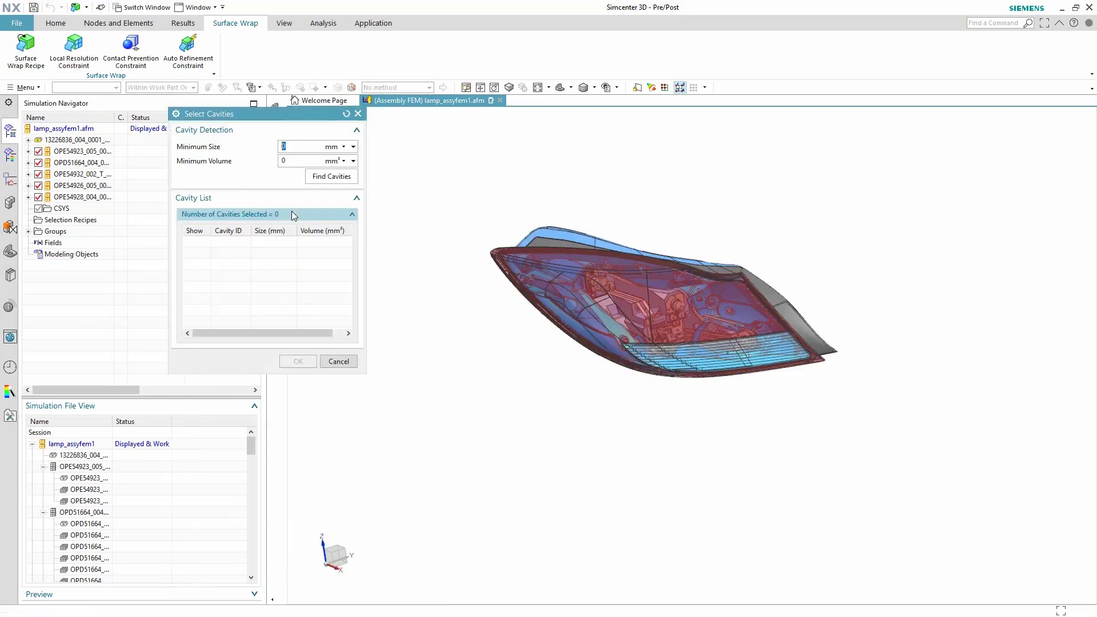
click(328, 178)
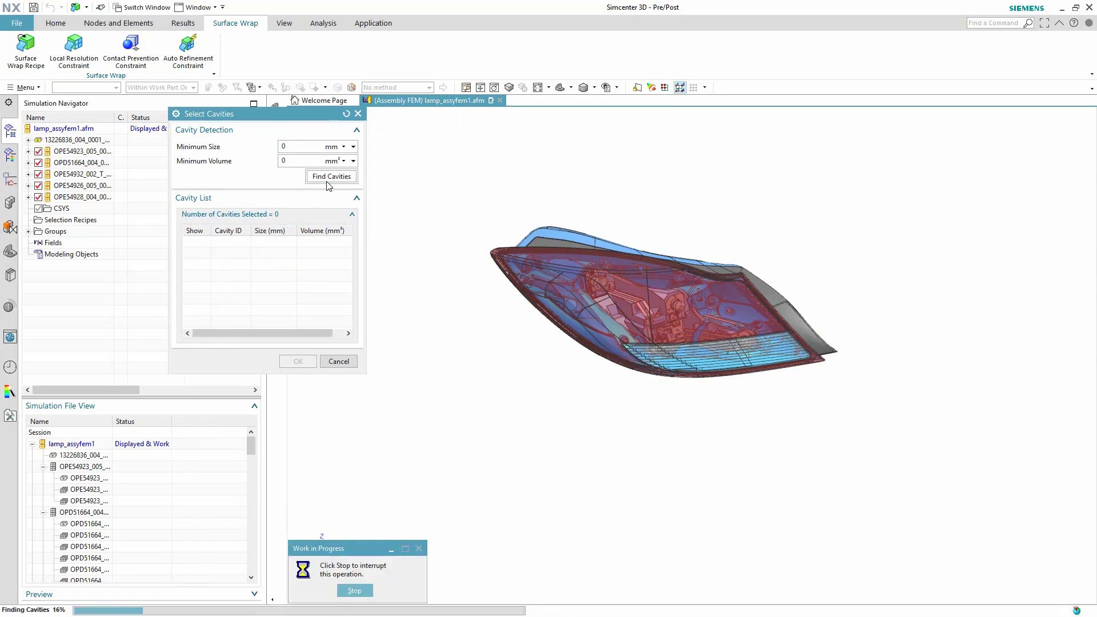
click(228, 242)
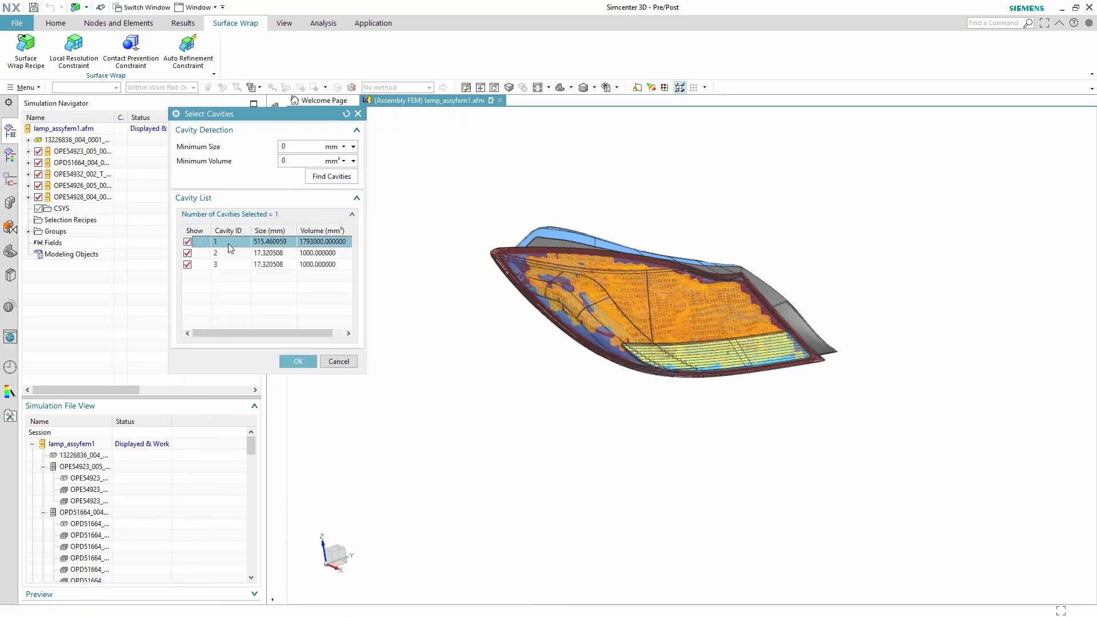
click(290, 361)
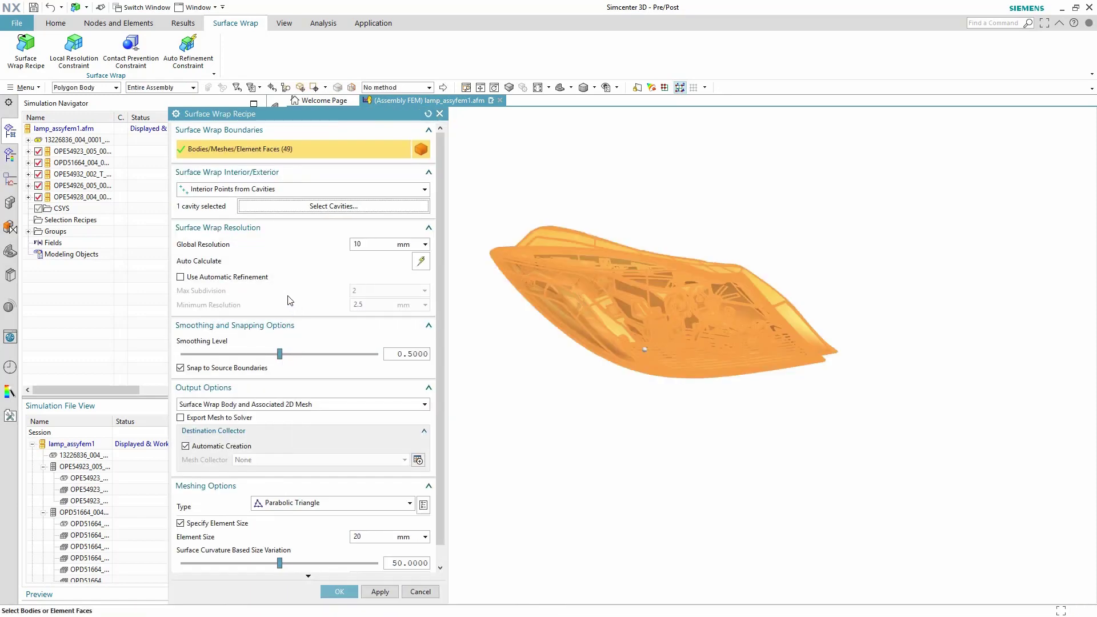
Create the recipe with parabolic triangle elements and no fixed element size.
click(334, 505)
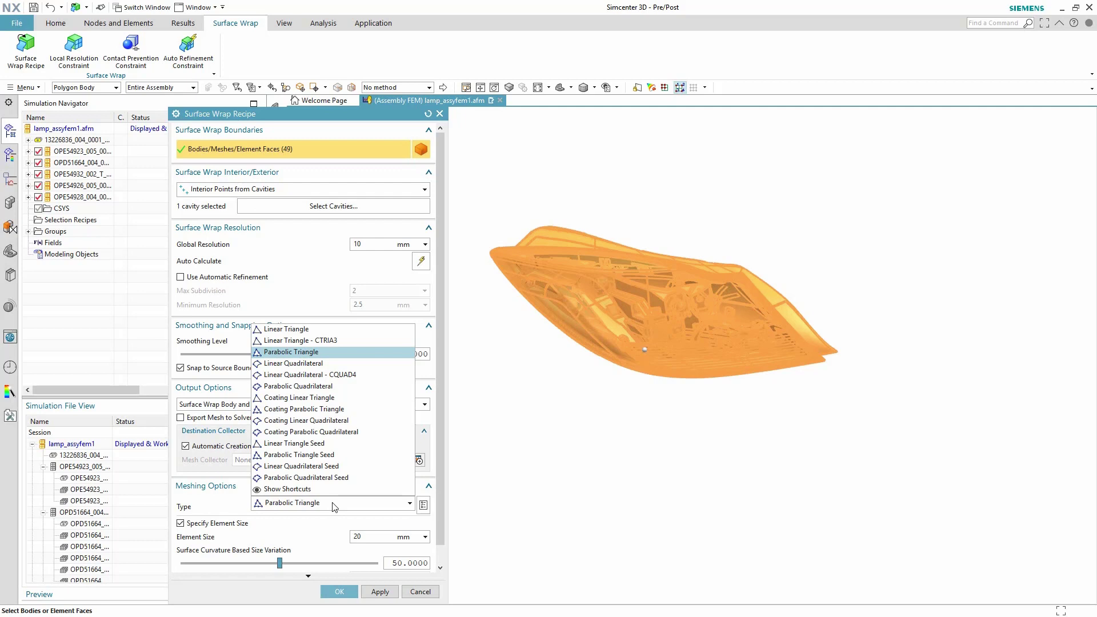
click(343, 352)
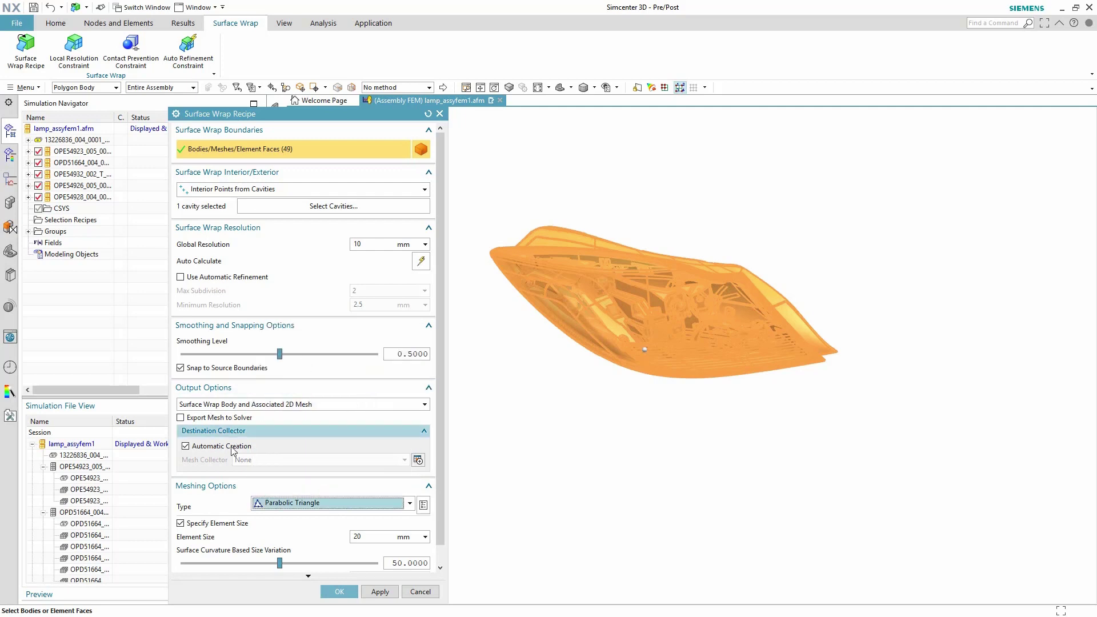
click(220, 522)
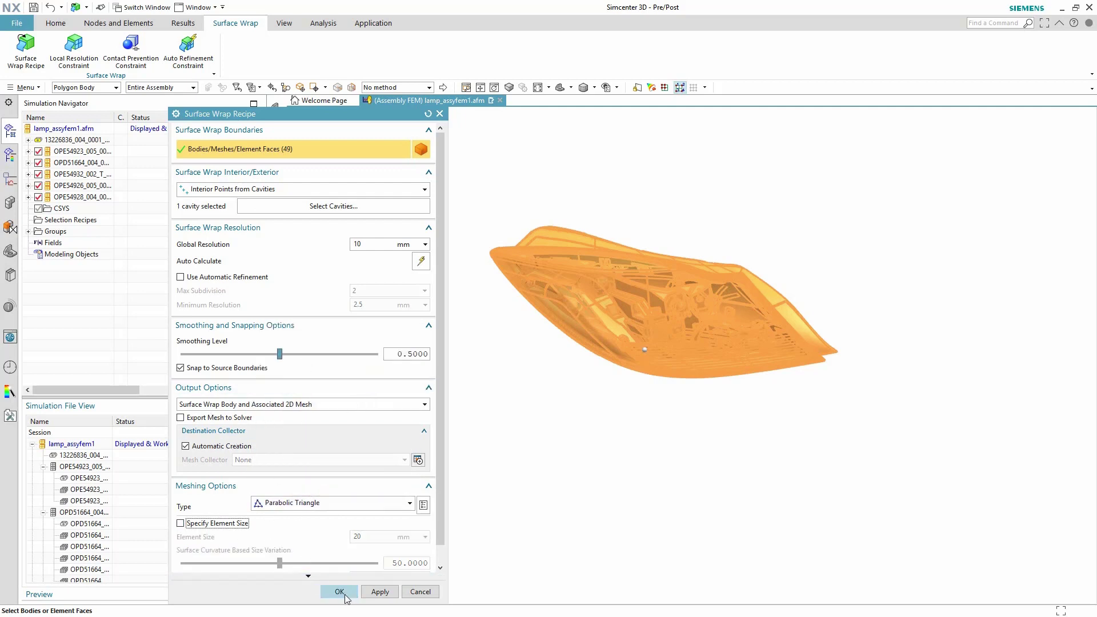
click(342, 592)
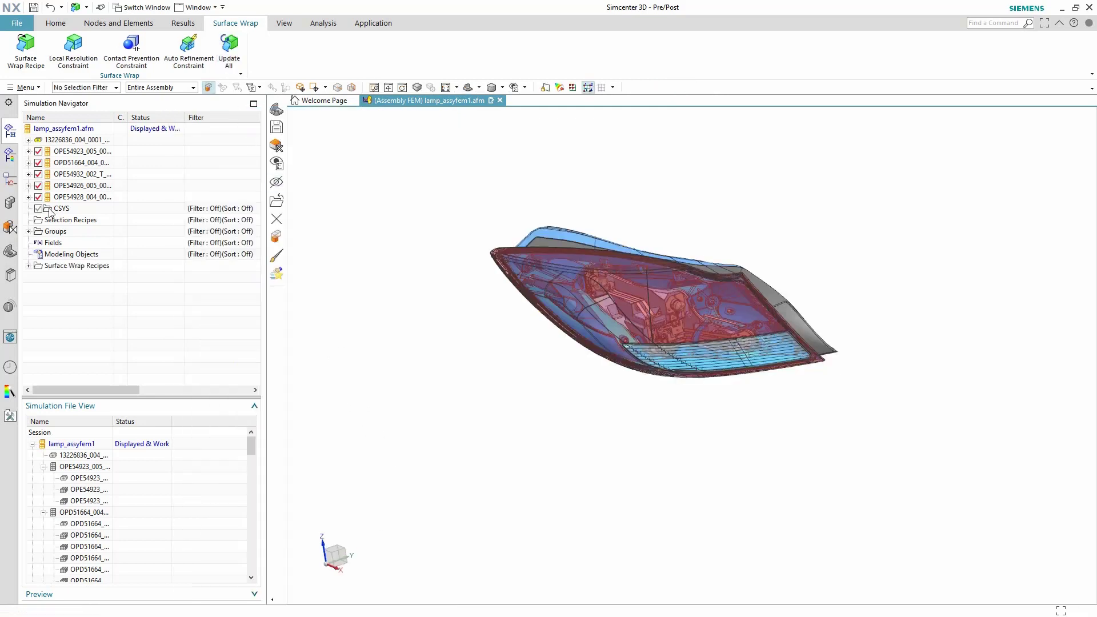
Update the pending wrap and show only the Surface_Wrap_Recipe1 shell.
click(28, 266)
click(40, 289)
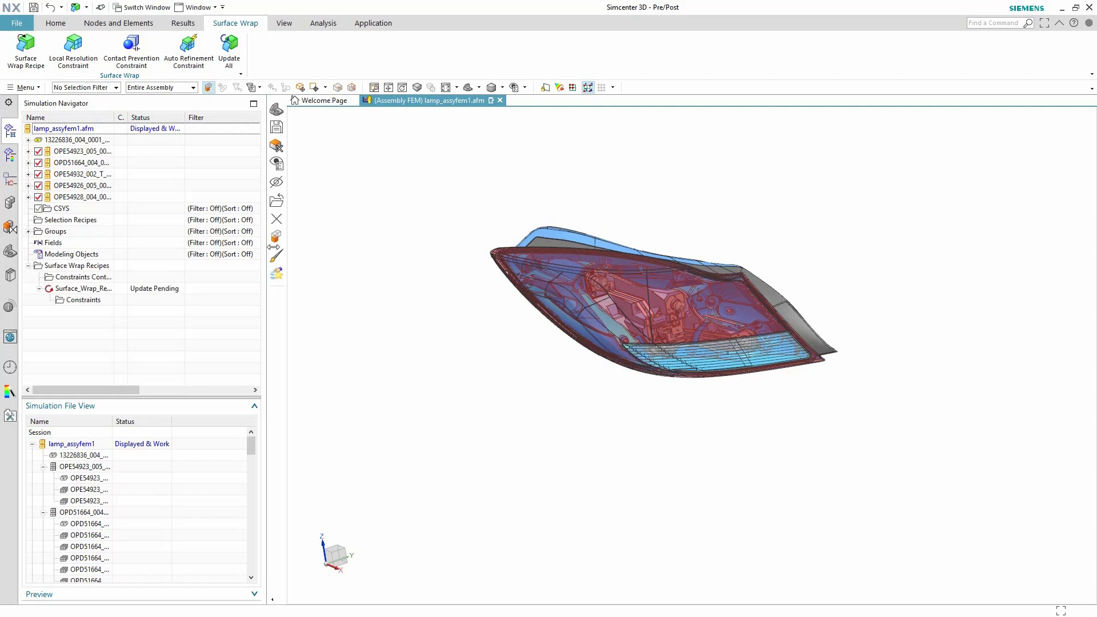
click(237, 60)
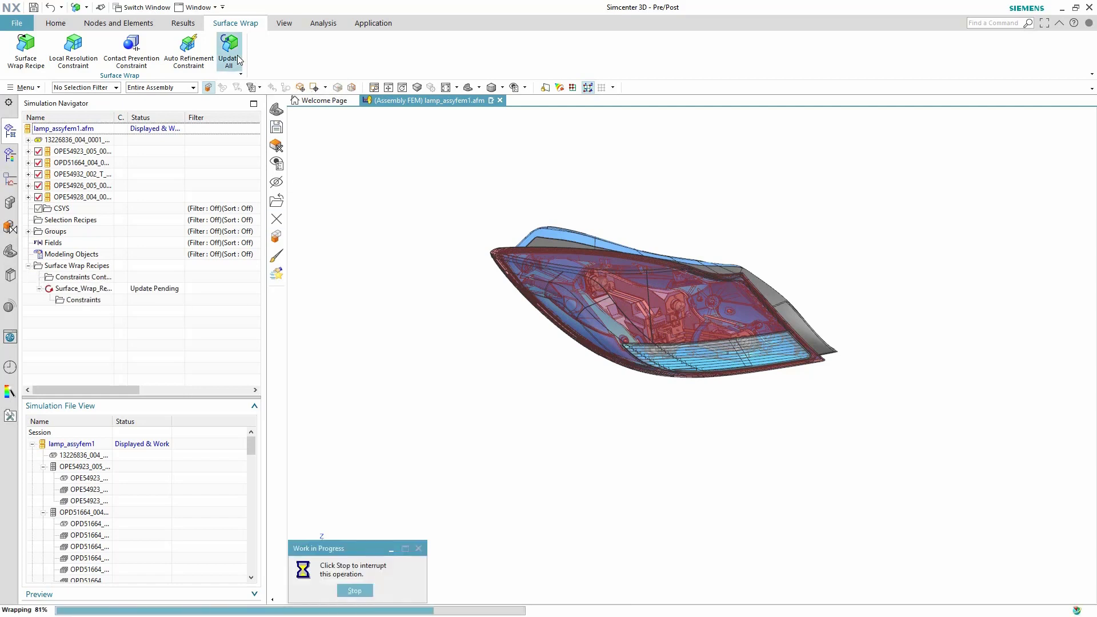
right_click(76, 312)
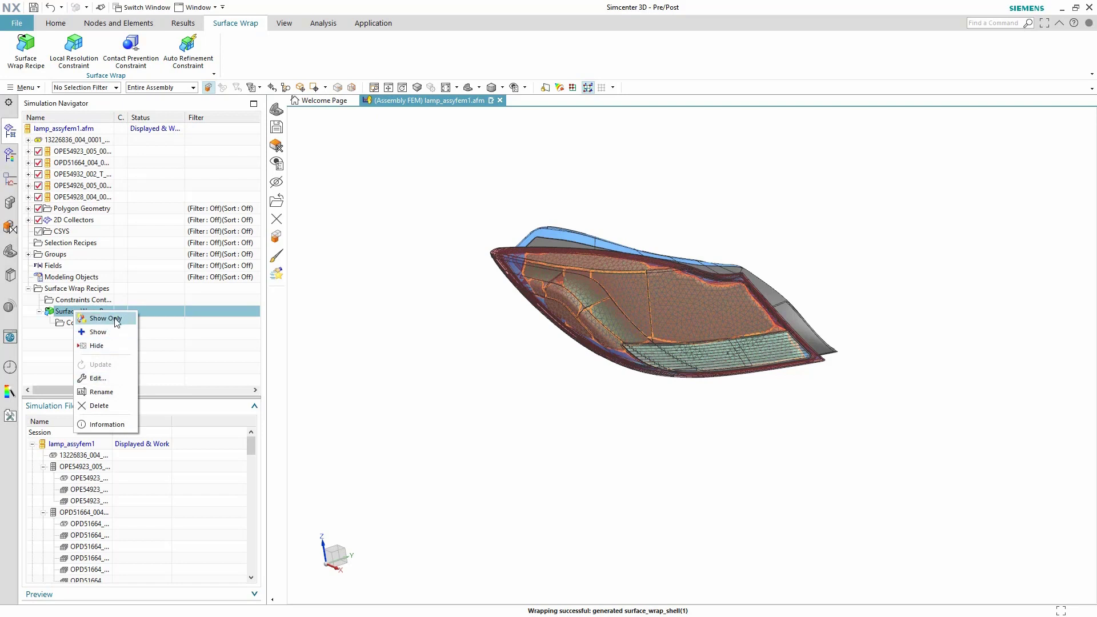
click(116, 318)
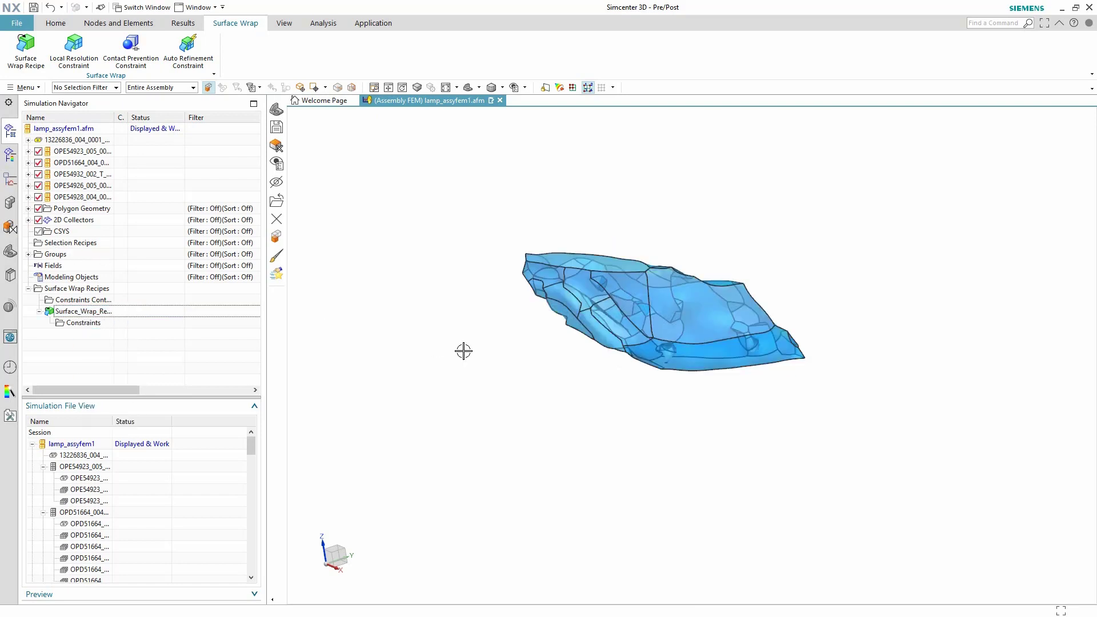
click(97, 313)
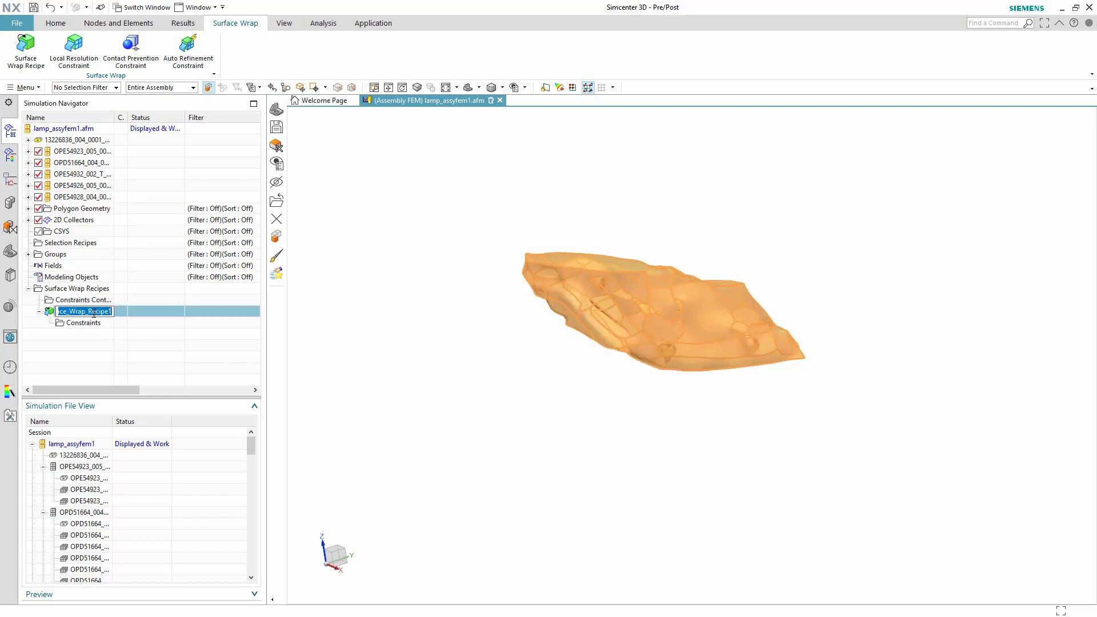
click(94, 323)
right_click(95, 314)
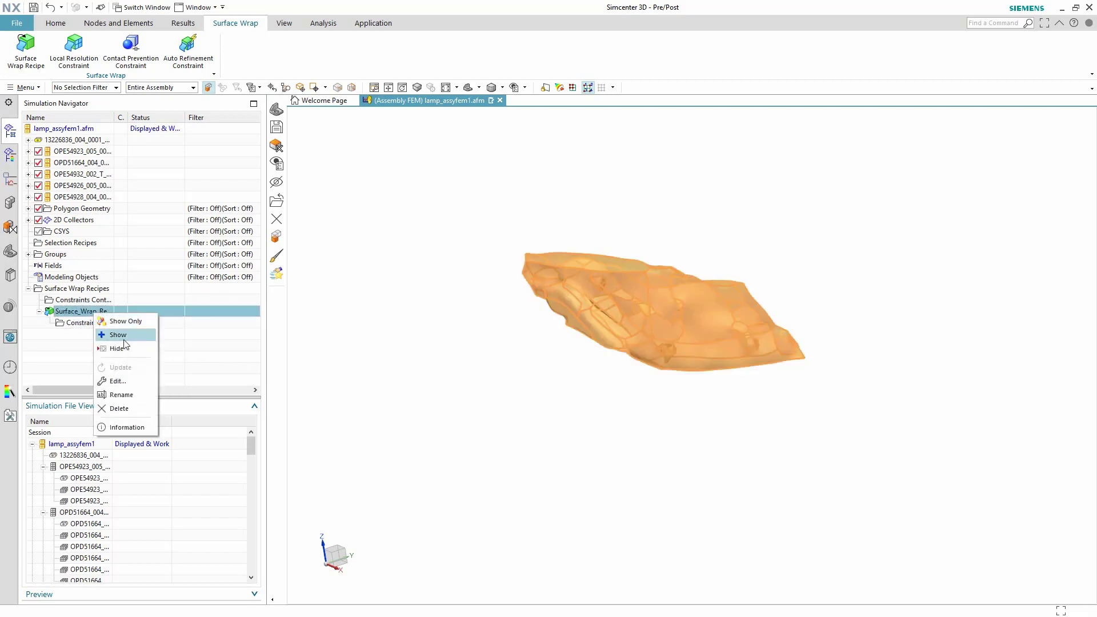
Edit the wrap recipe to a 5 mm global resolution and regenerate the wrap.
click(136, 375)
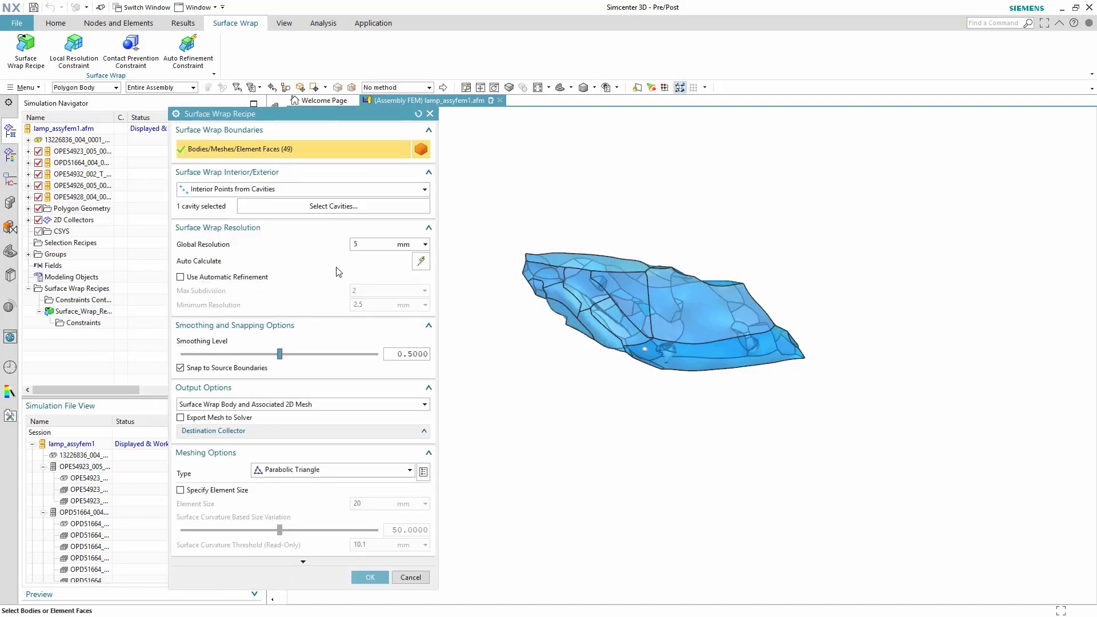
click(363, 577)
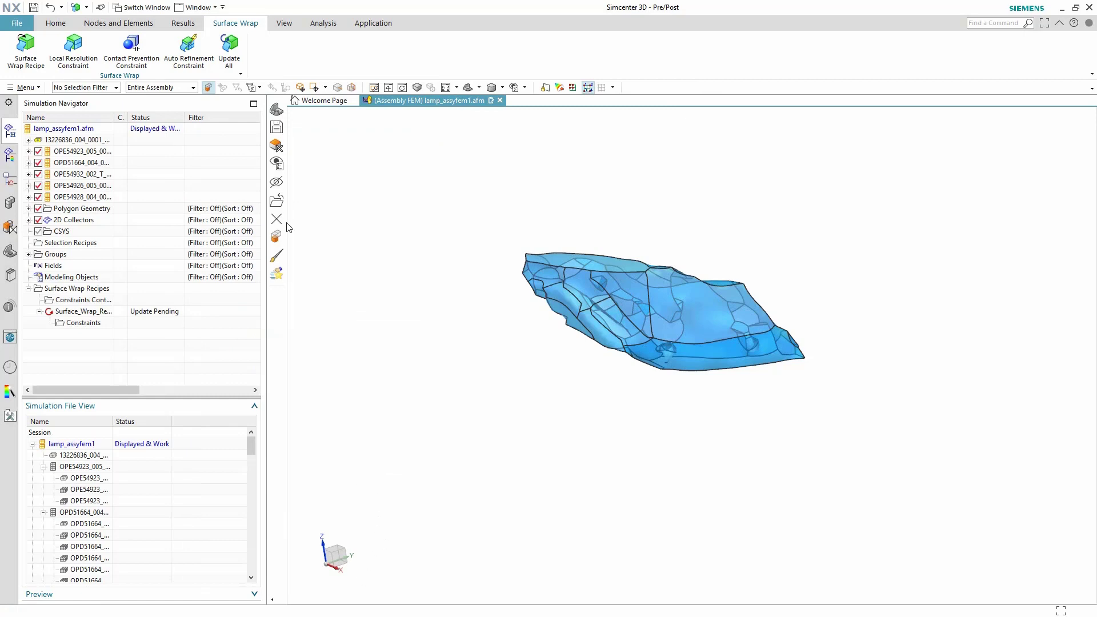
click(229, 47)
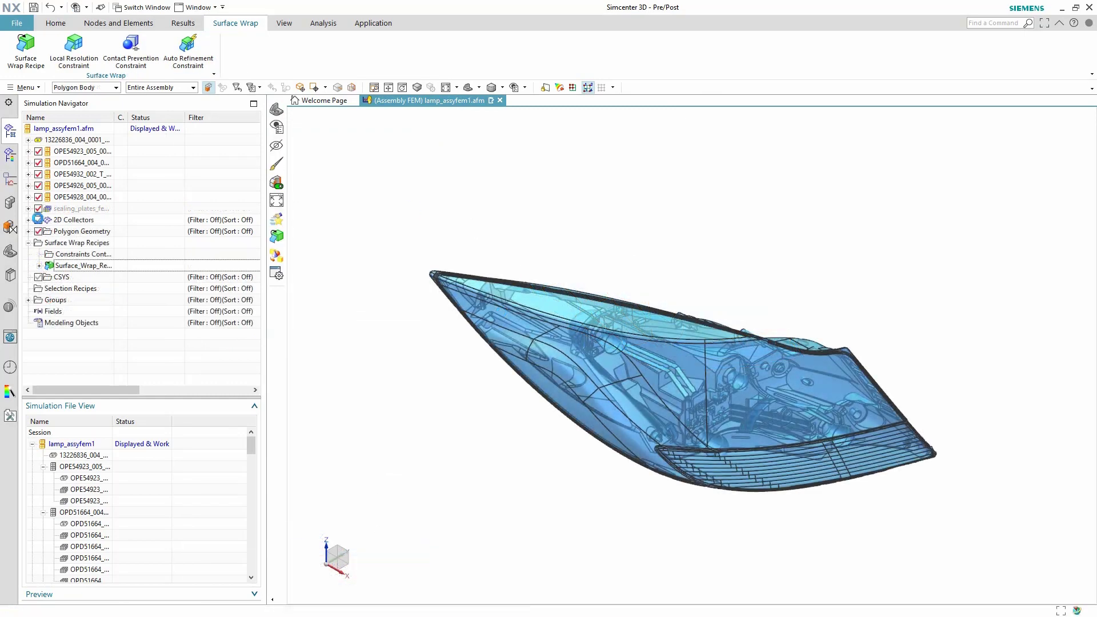
Start a 3D Hybrid From Shell Mesh using the surface-wrap shell mesh as input.
click(57, 25)
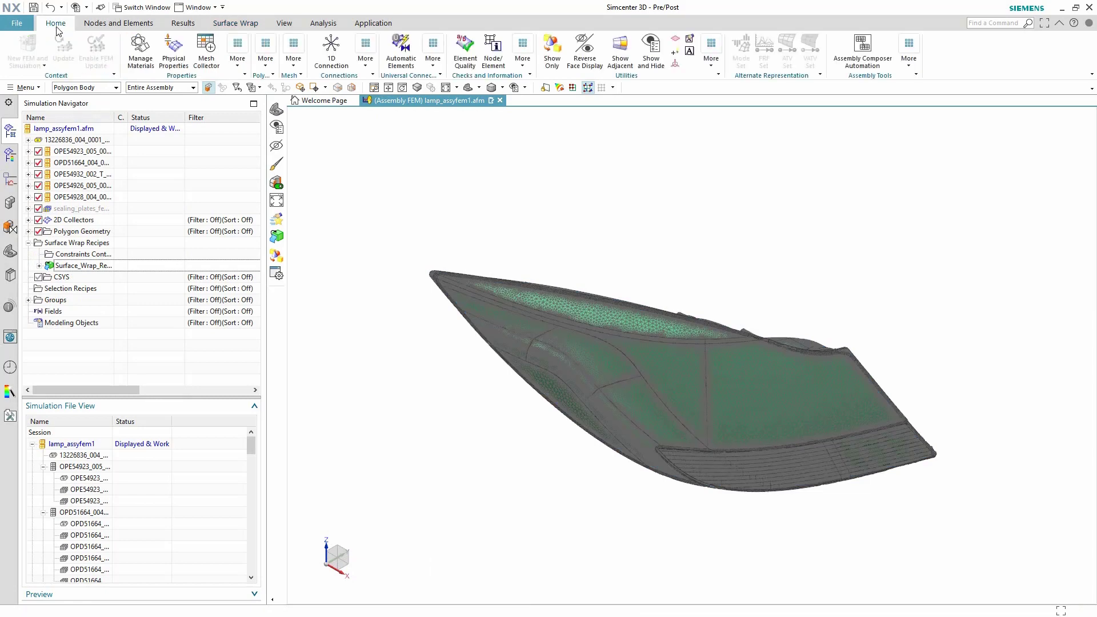
click(288, 59)
click(306, 91)
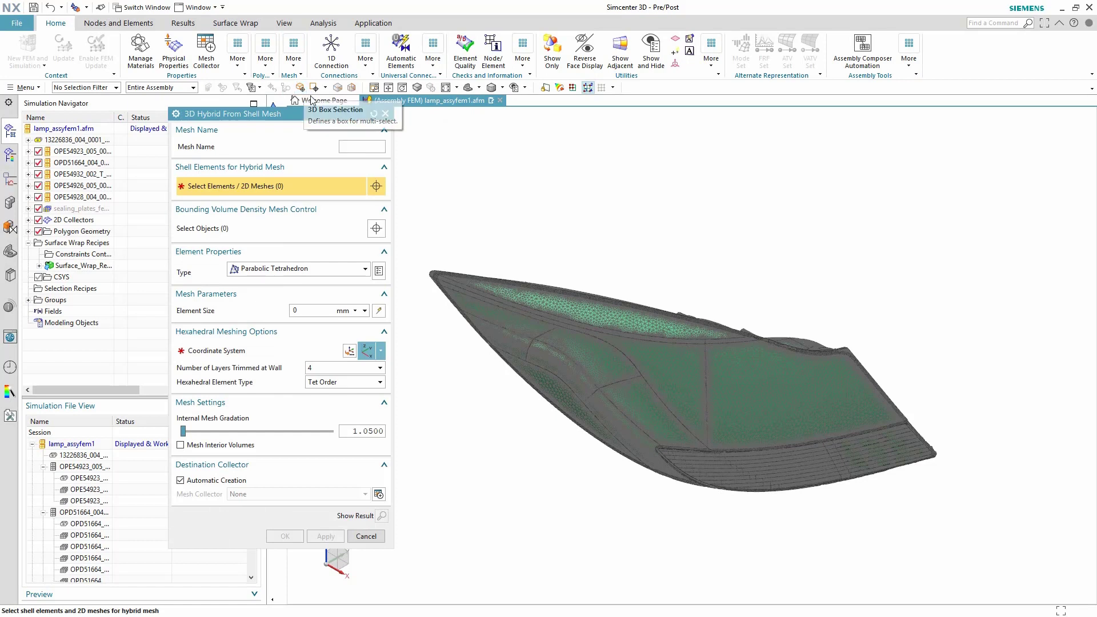
click(75, 89)
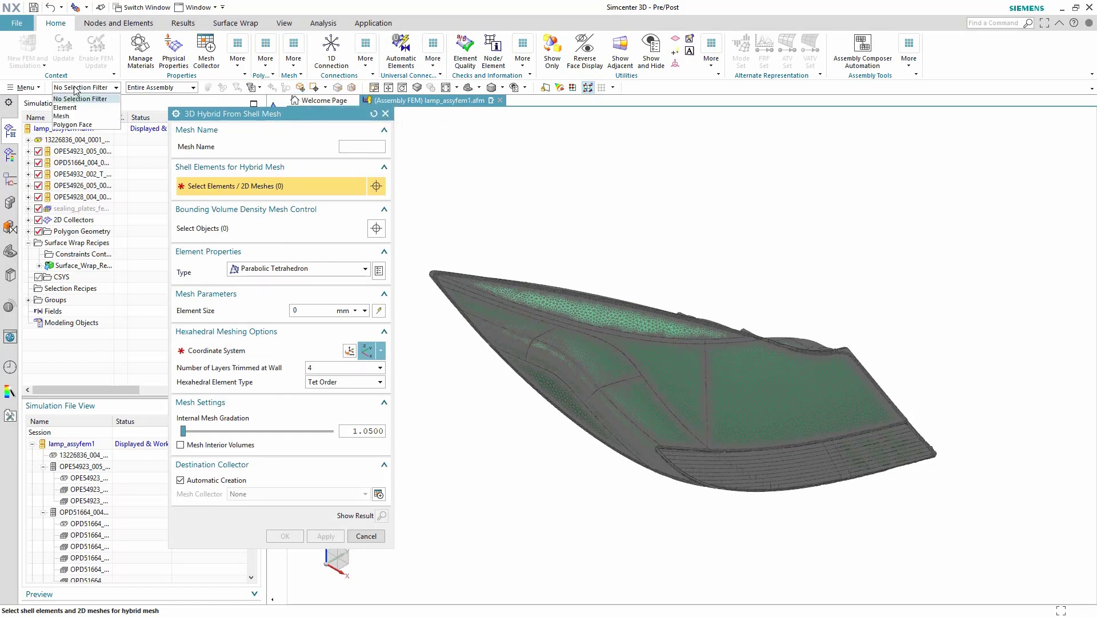
click(61, 116)
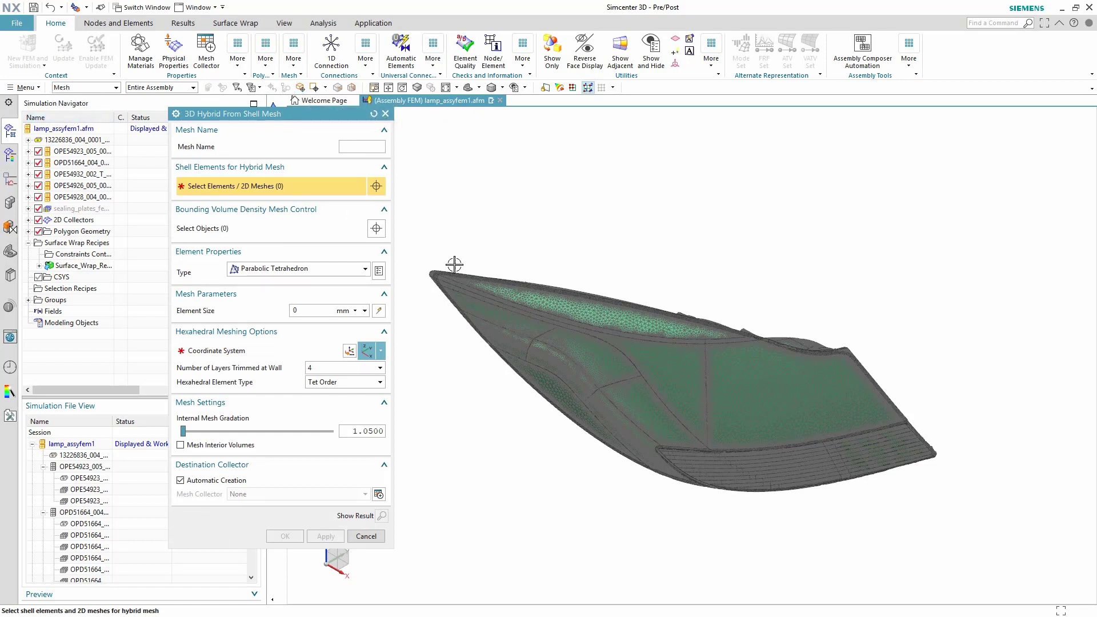
click(630, 346)
click(264, 223)
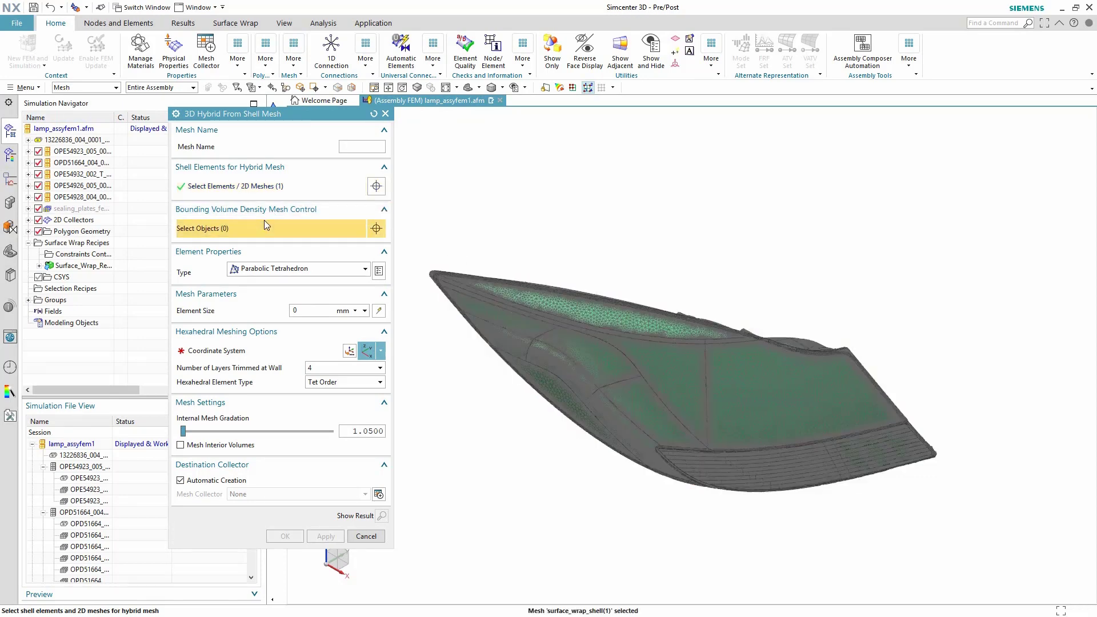
Create 5 mm fluid linear tetrahedra with absolute CSYS and two trimmed wall layers.
click(271, 269)
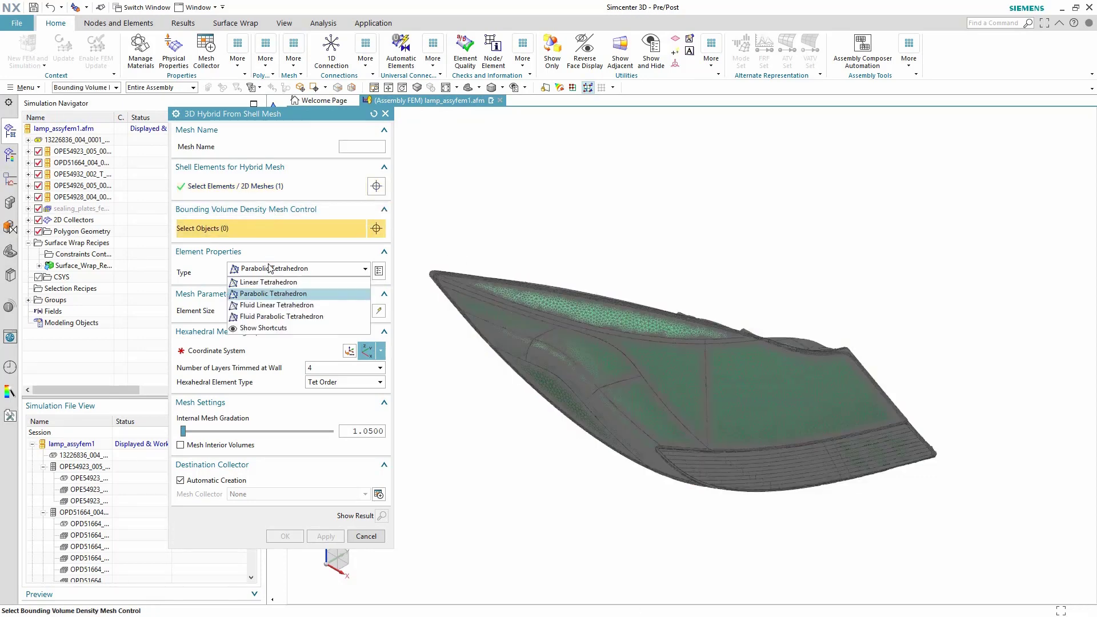
click(273, 305)
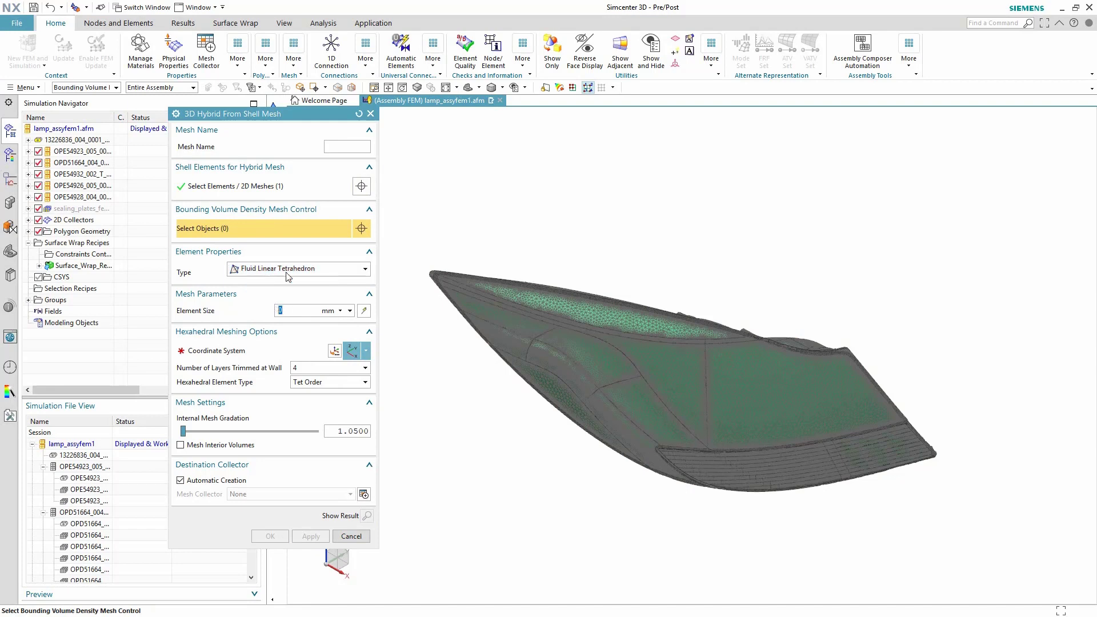
text(5)
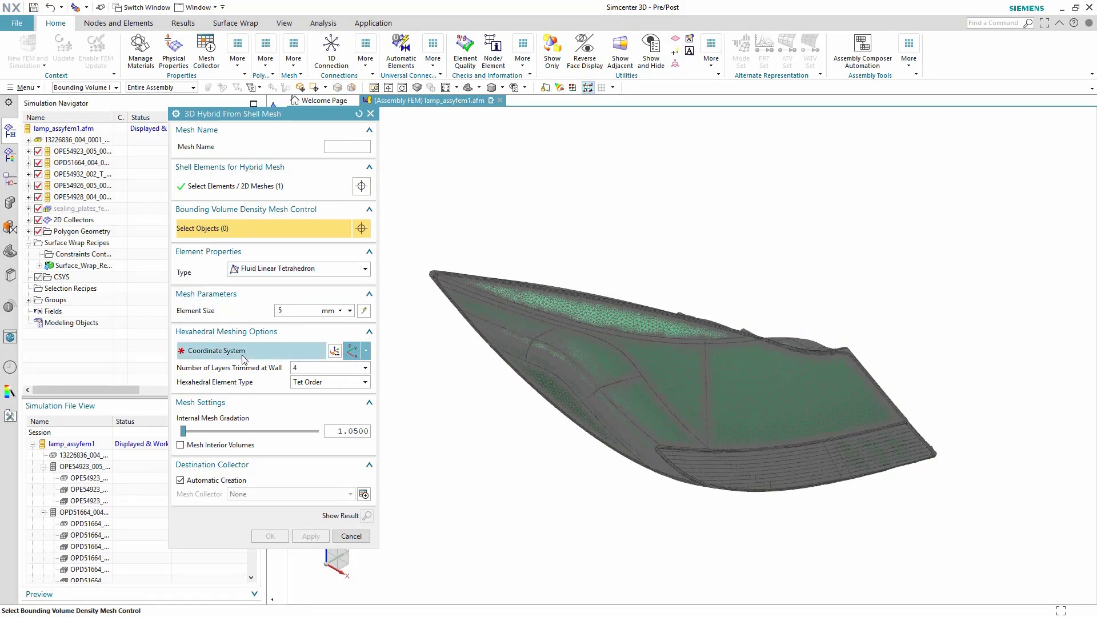
click(243, 359)
click(366, 351)
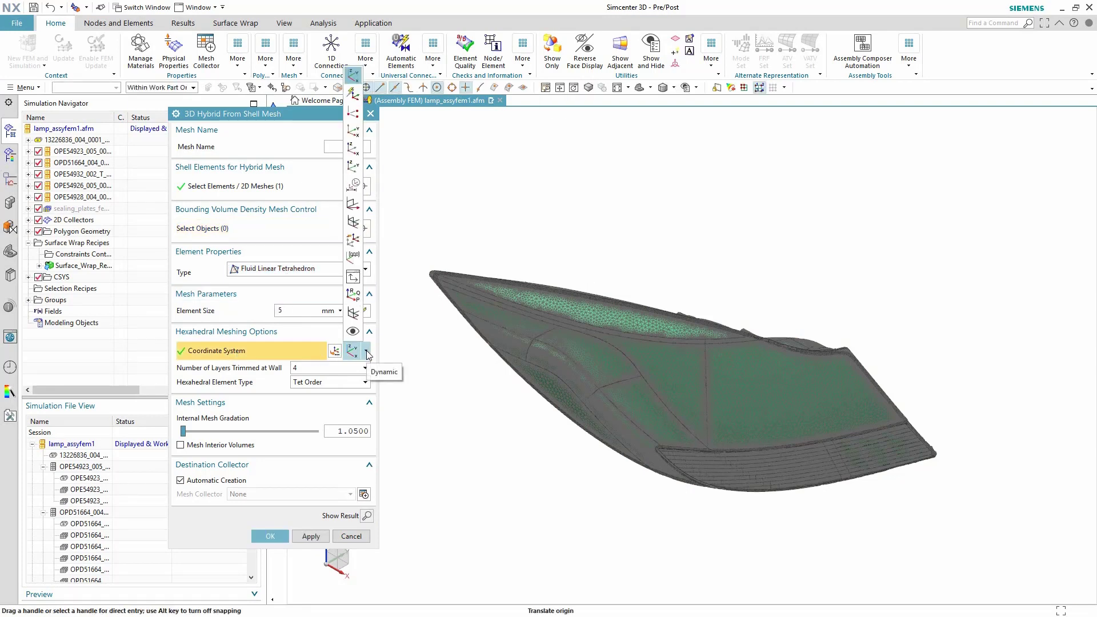
click(350, 263)
click(294, 369)
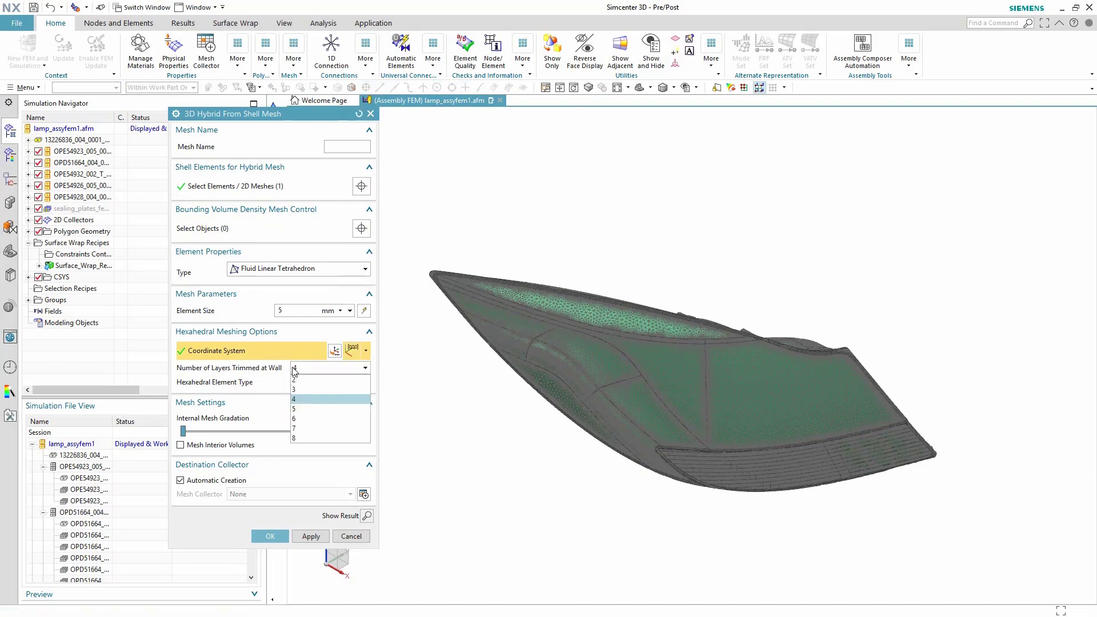
click(297, 379)
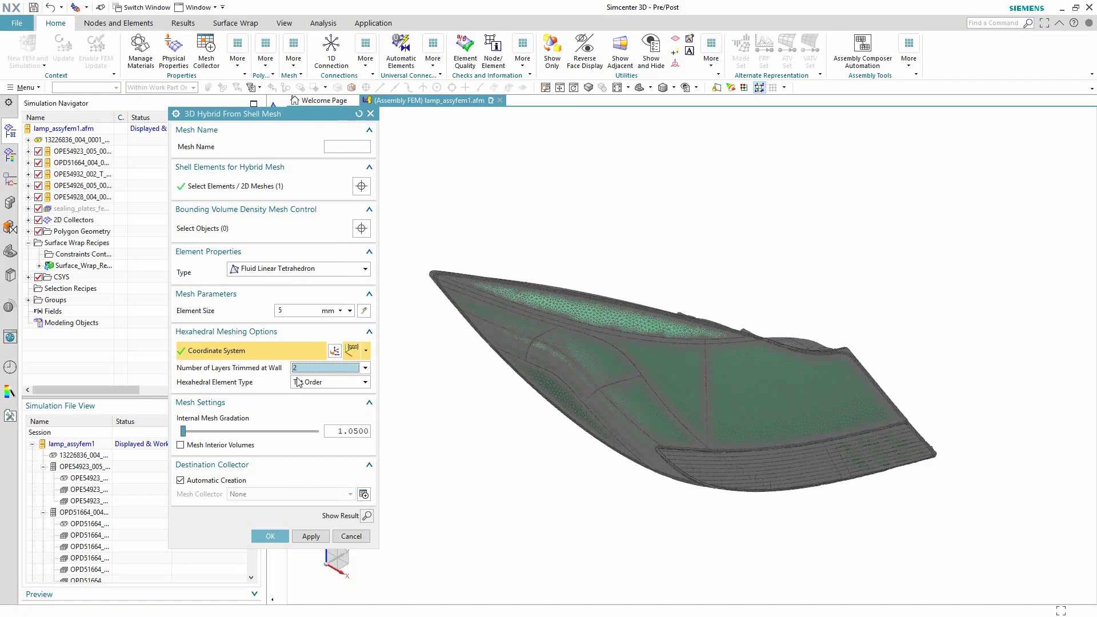
click(280, 538)
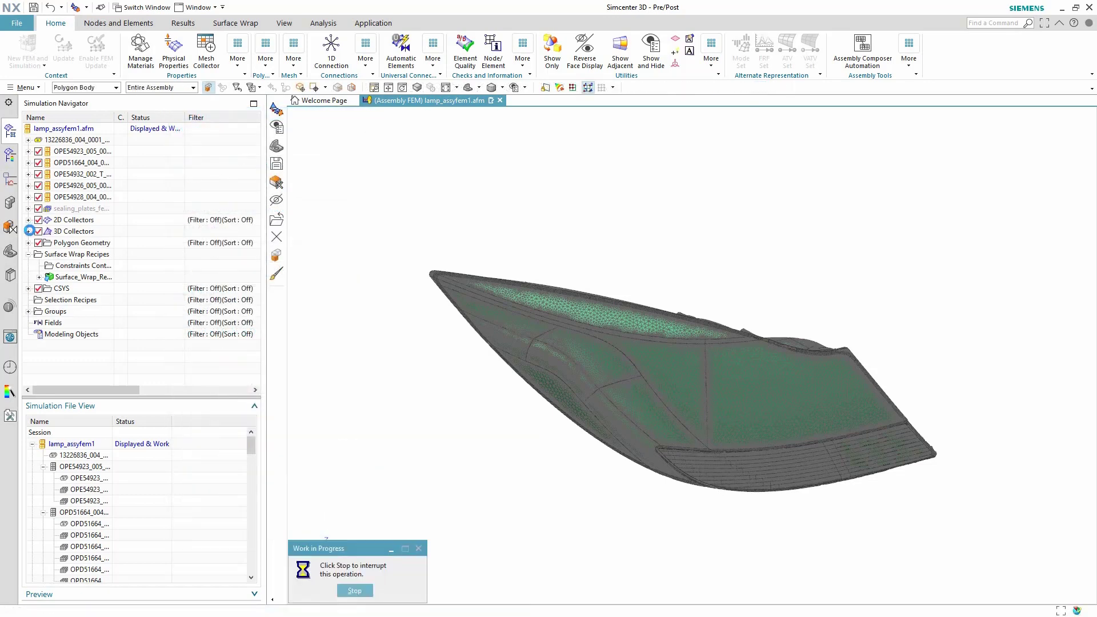
Change the Fluid(1) 3D collector's display colour to light blue.
click(30, 231)
right_click(74, 243)
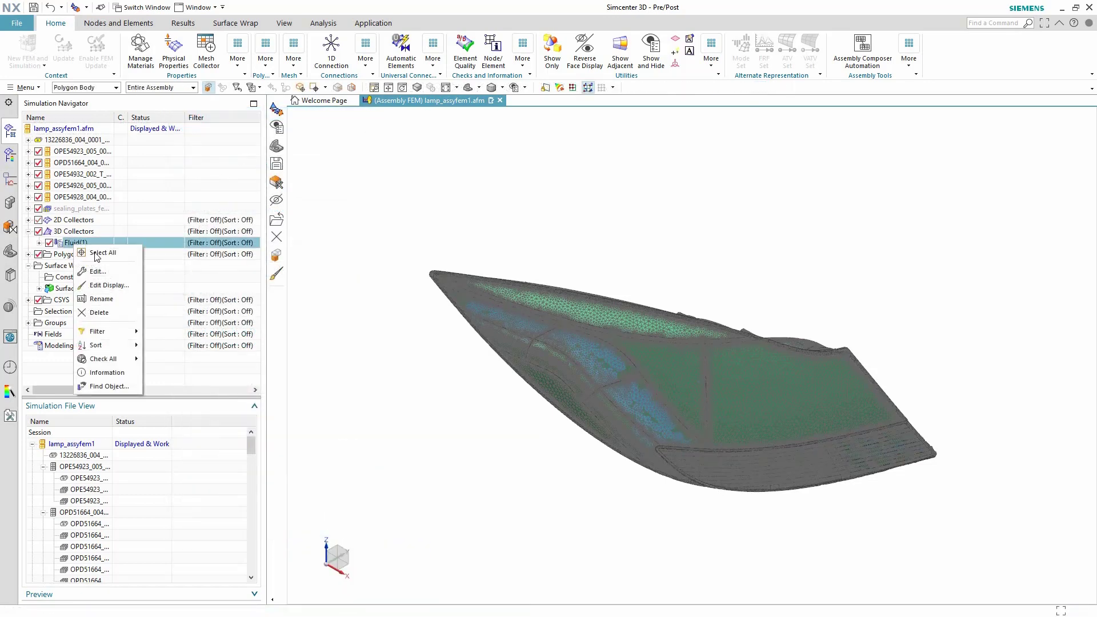
click(109, 285)
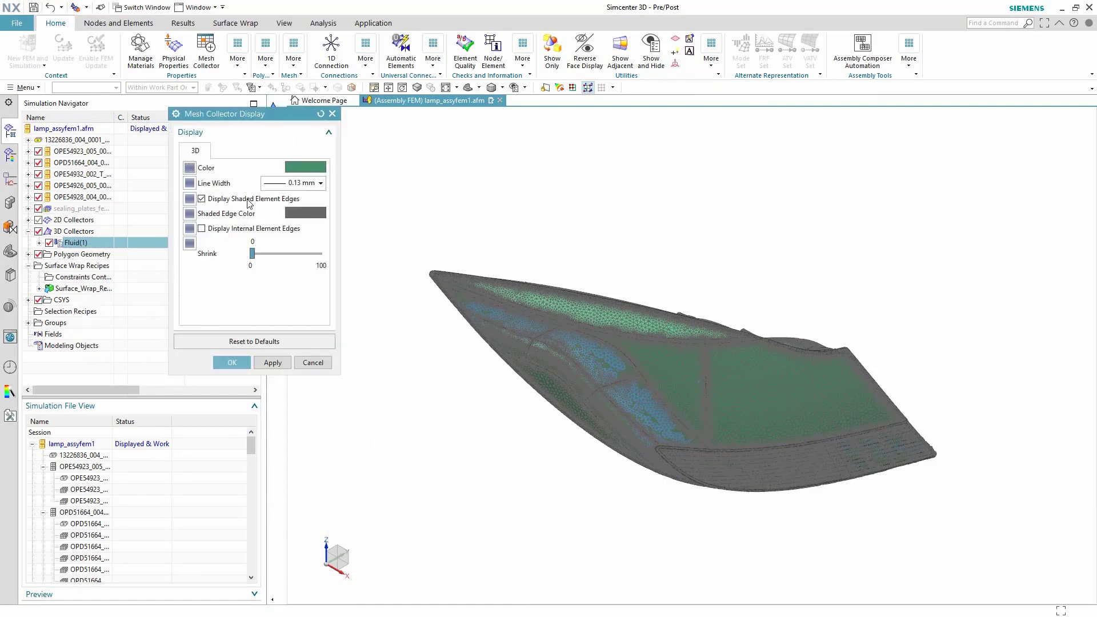
click(297, 167)
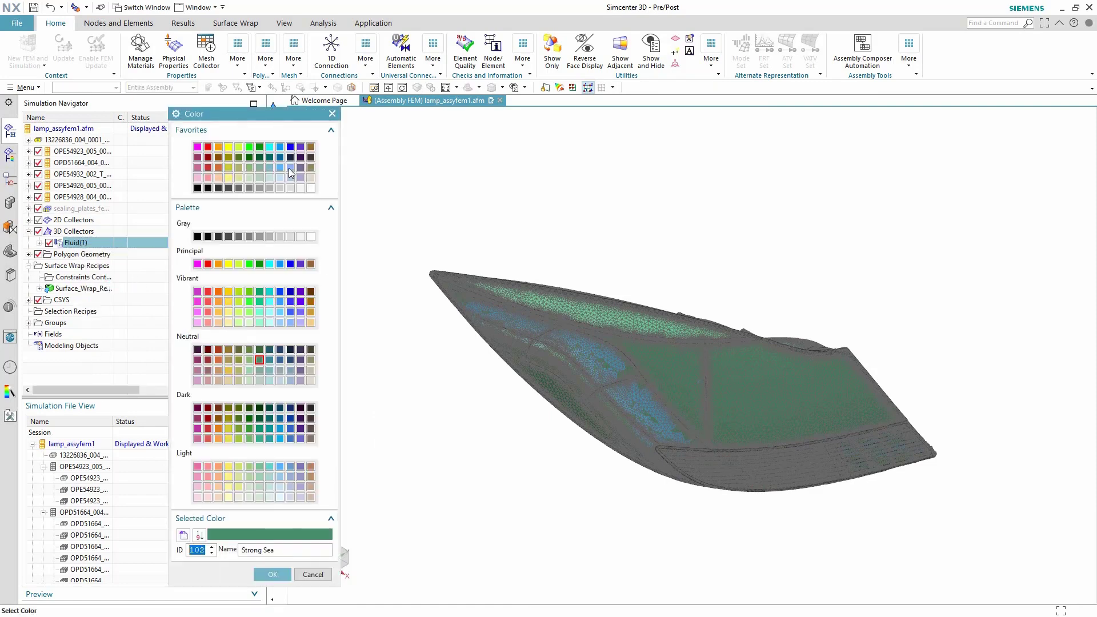
click(280, 177)
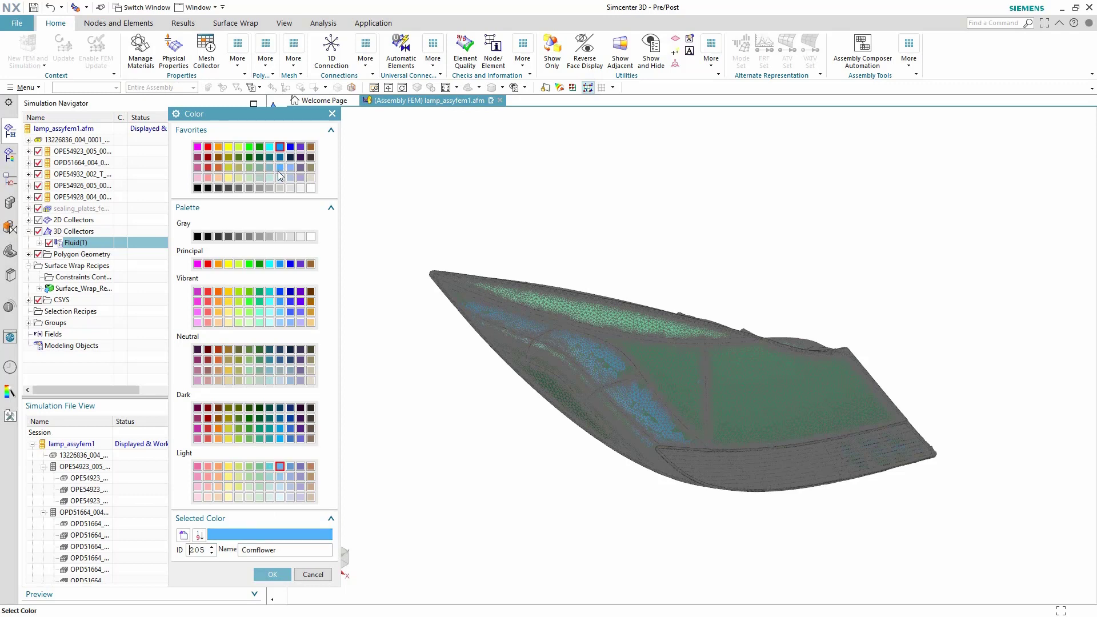
click(272, 574)
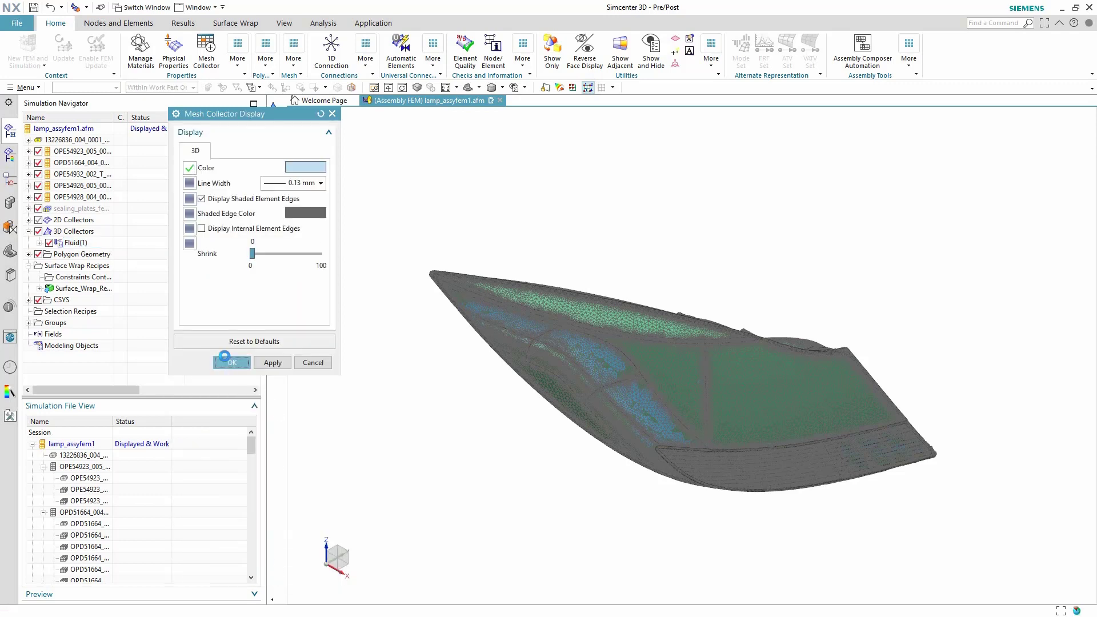
click(226, 360)
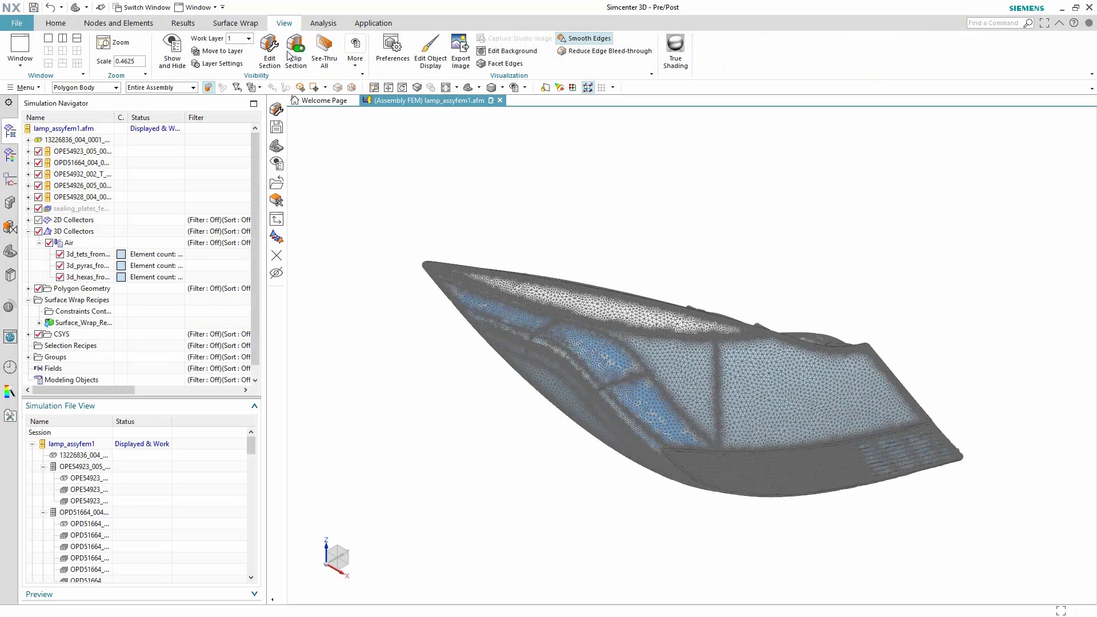
Apply a clip section and zoom in on the Air mesh's exposed interior elements.
click(296, 51)
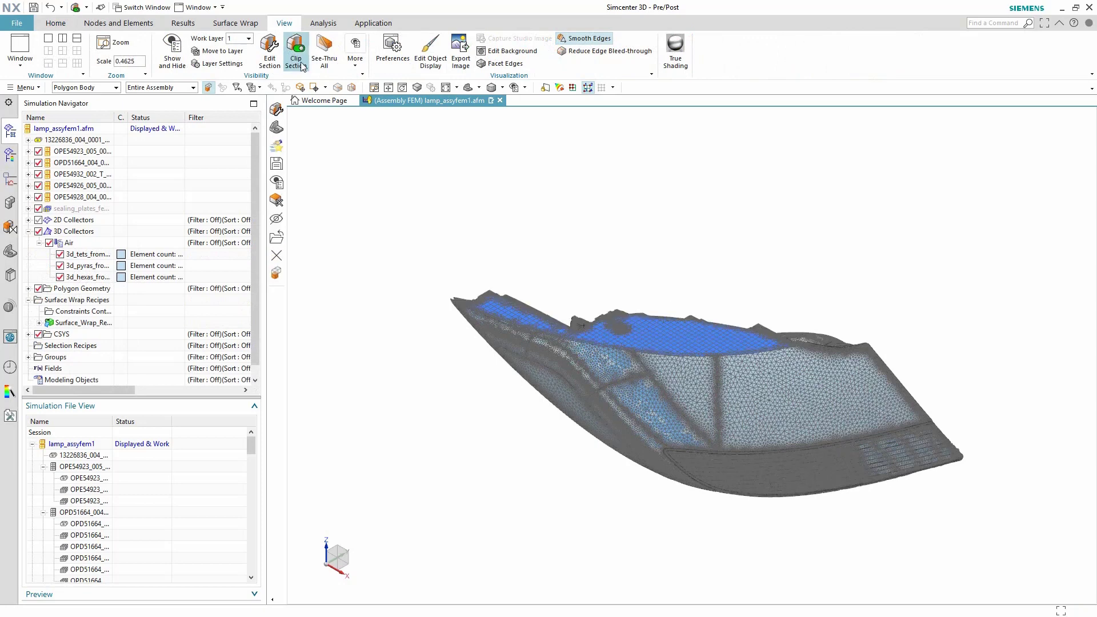
middle_drag(742, 244, 623, 354)
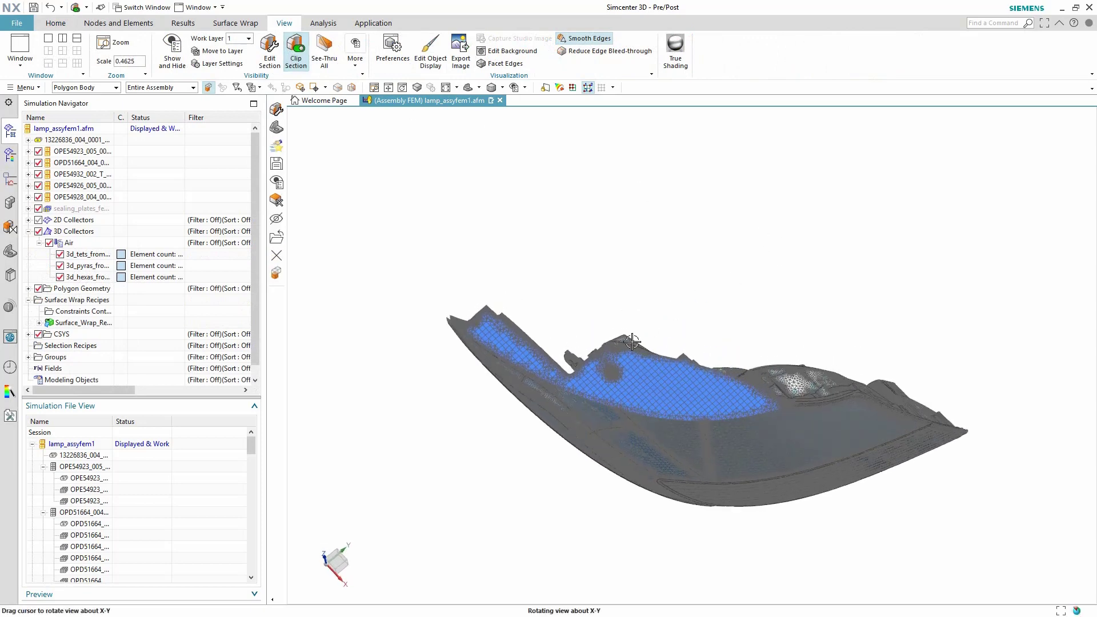
scroll(623, 353, up, 4)
scroll(623, 353, up, 1)
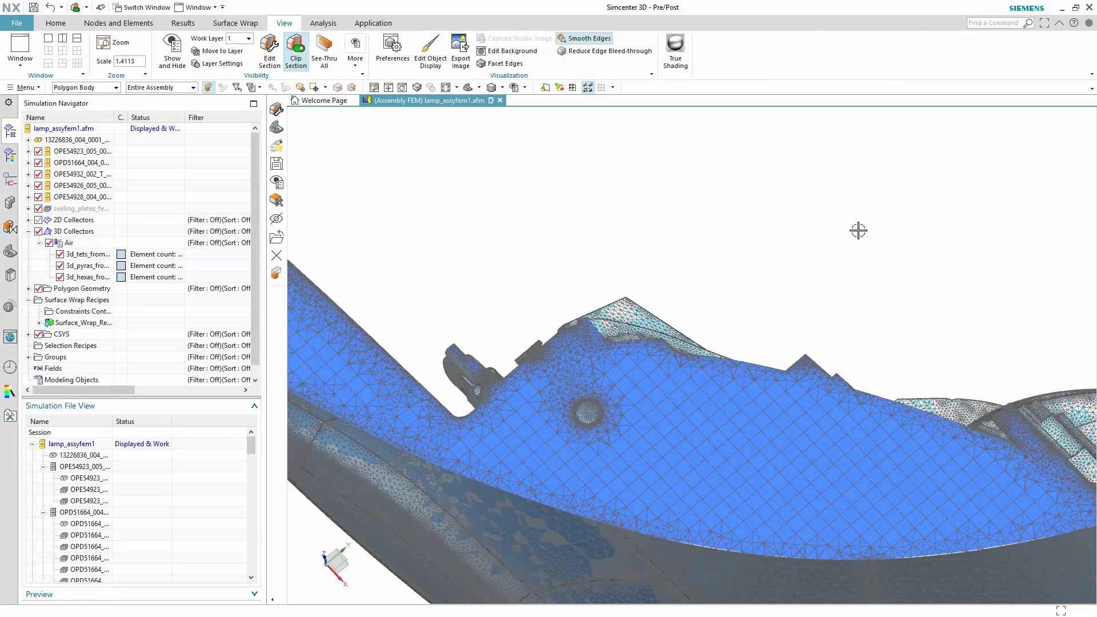